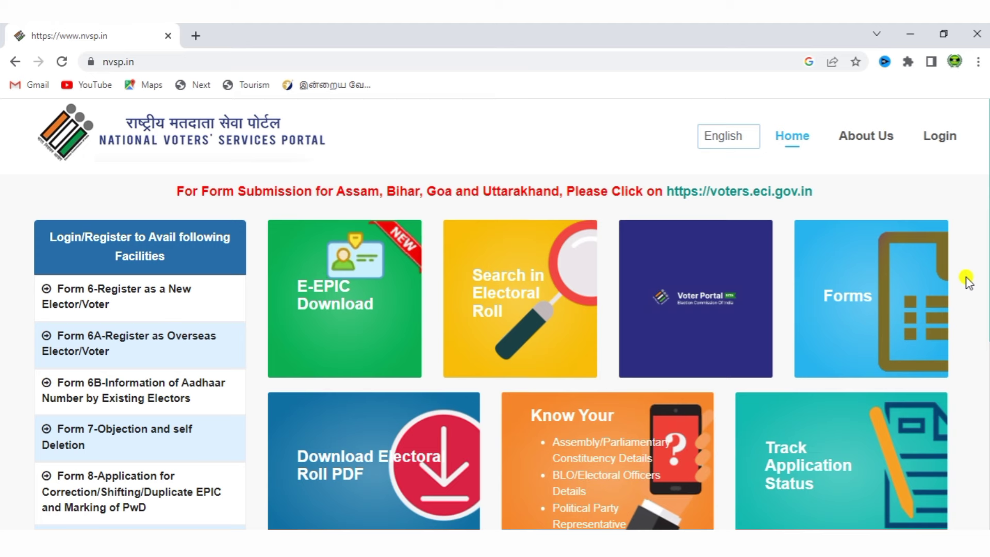
# Scroll down the nvsp.in home page to view the service tiles
pyautogui.scroll(-2, 968, 281)
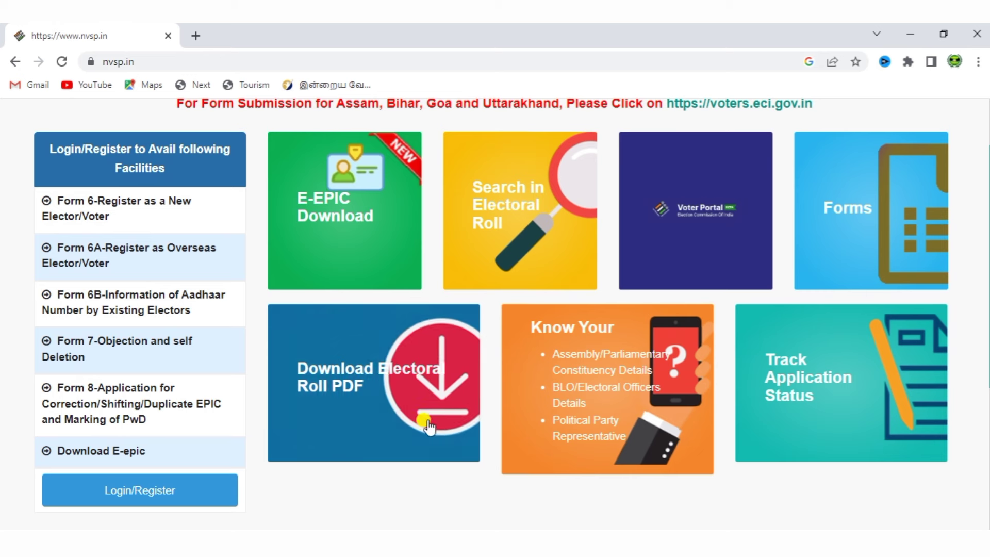
# Go to the portal's Login/Register sign-in page
pyautogui.click(142, 492)
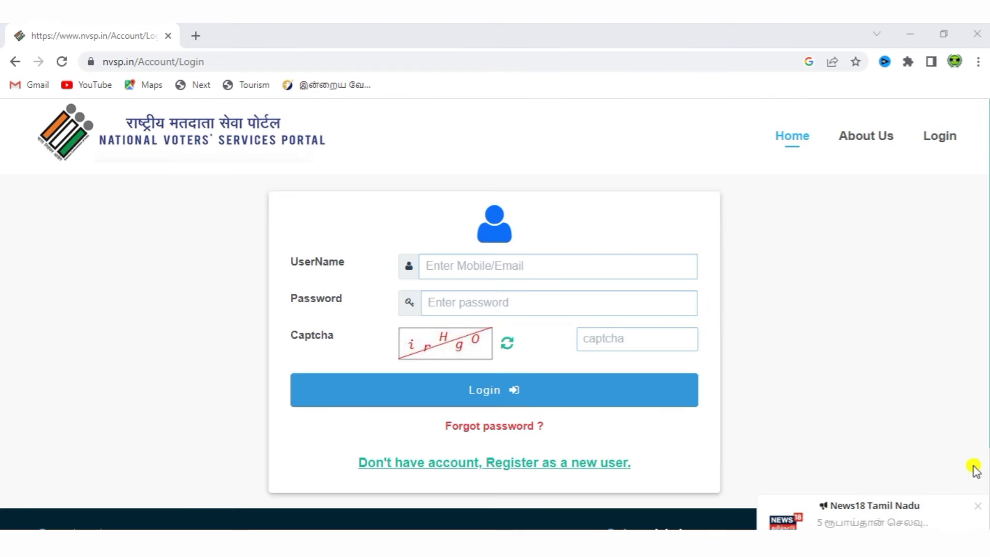
# Dismiss the news popup and choose to register as a new user
pyautogui.click(982, 503)
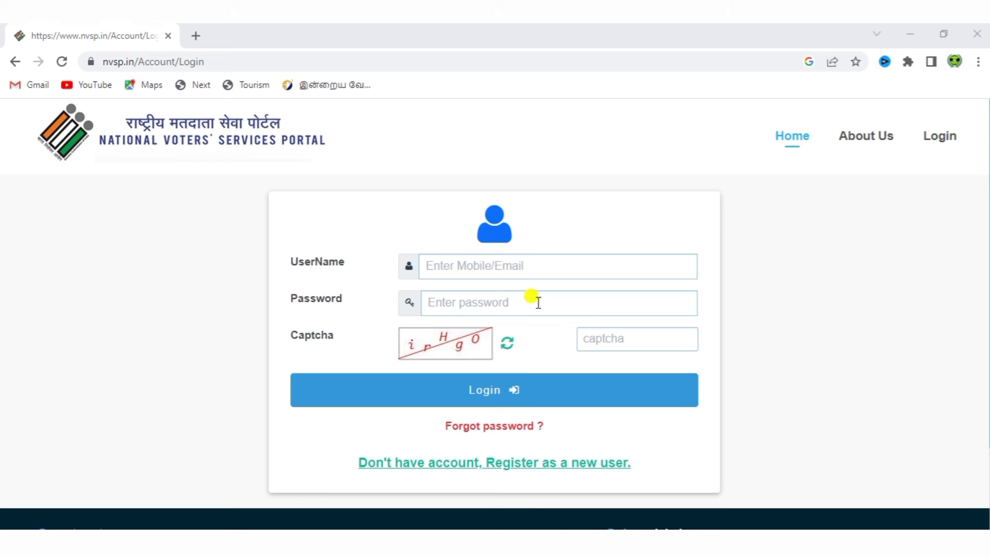
pyautogui.click(531, 467)
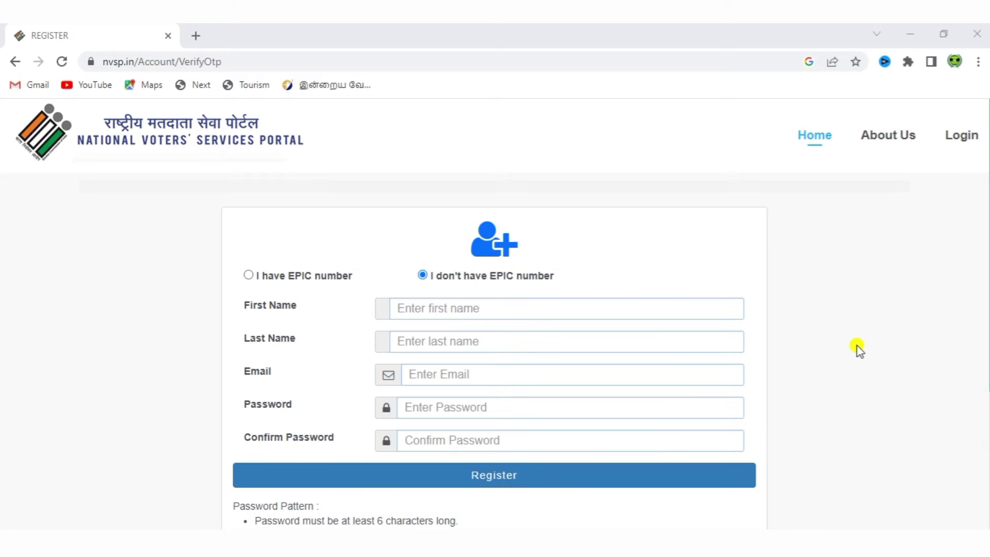
pyautogui.scroll(-1, 858, 351)
pyautogui.scroll(-2, 858, 351)
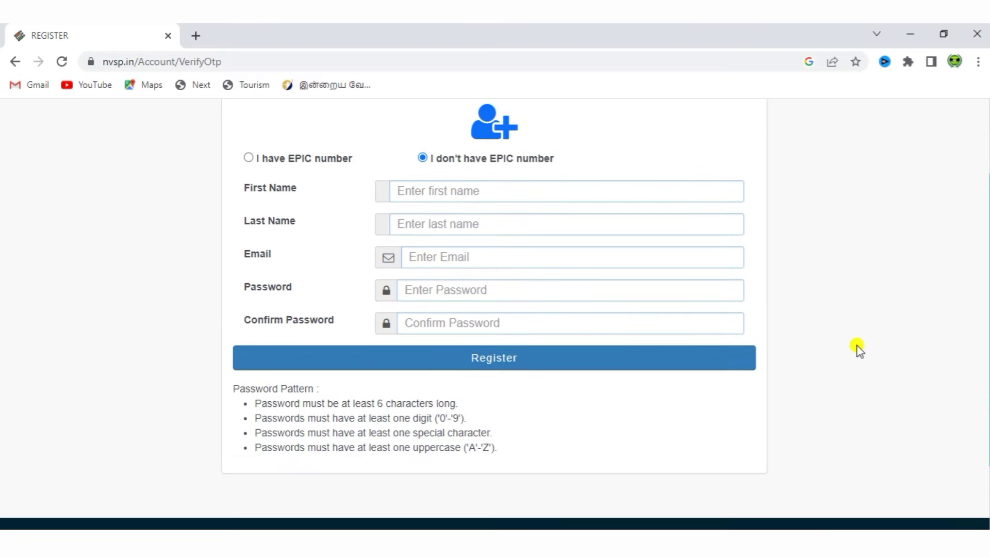
pyautogui.click(249, 158)
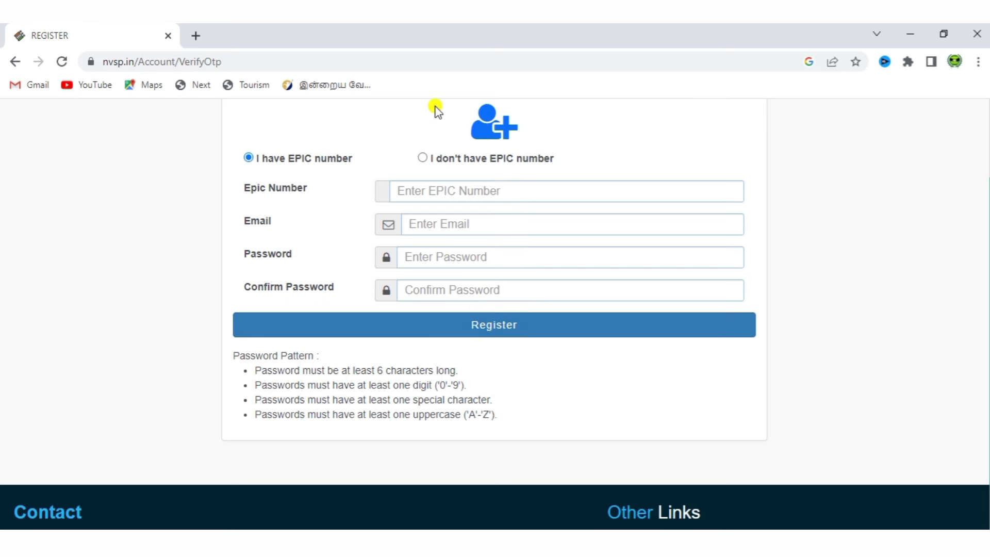
pyautogui.click(424, 158)
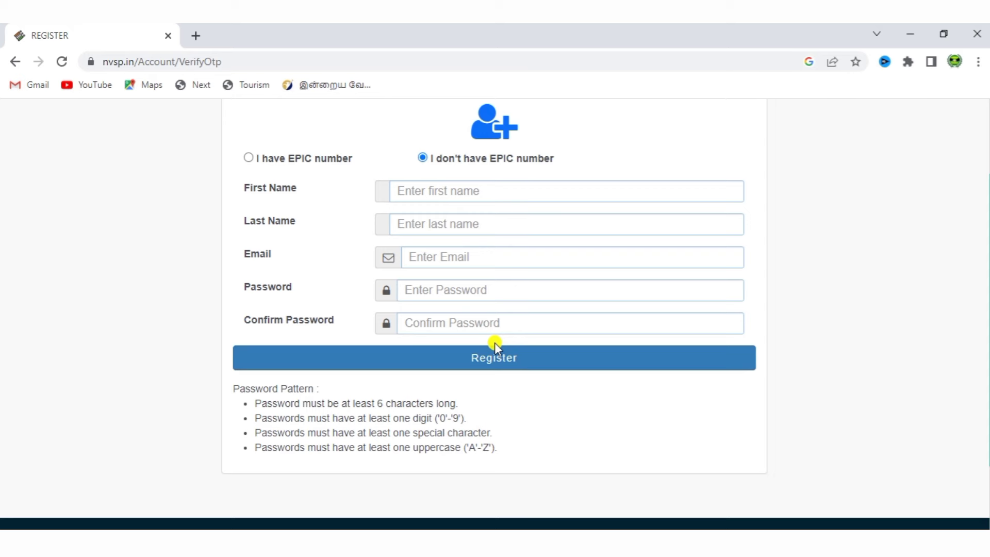
pyautogui.scroll(3, 941, 302)
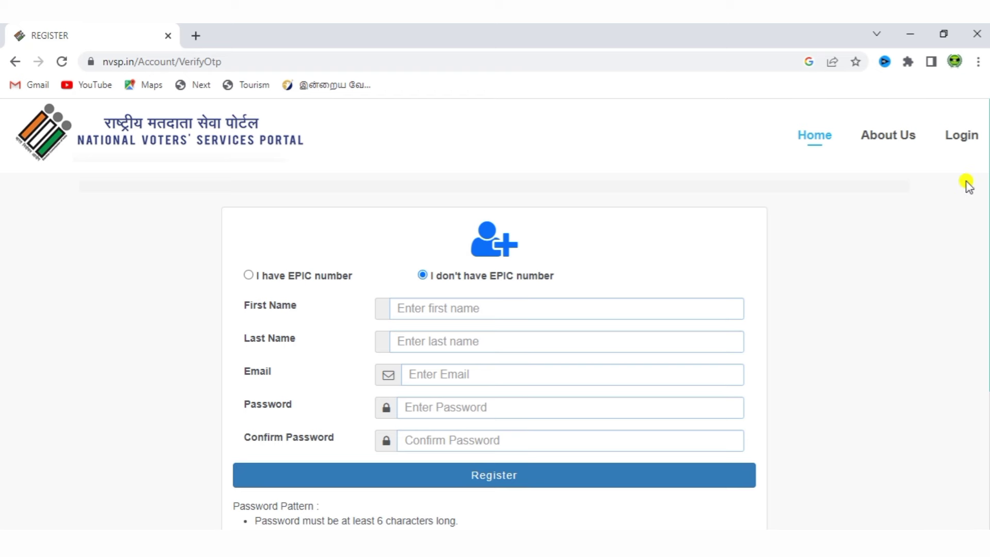
# Sign in through the header Login and return to the top of the home page
pyautogui.click(963, 144)
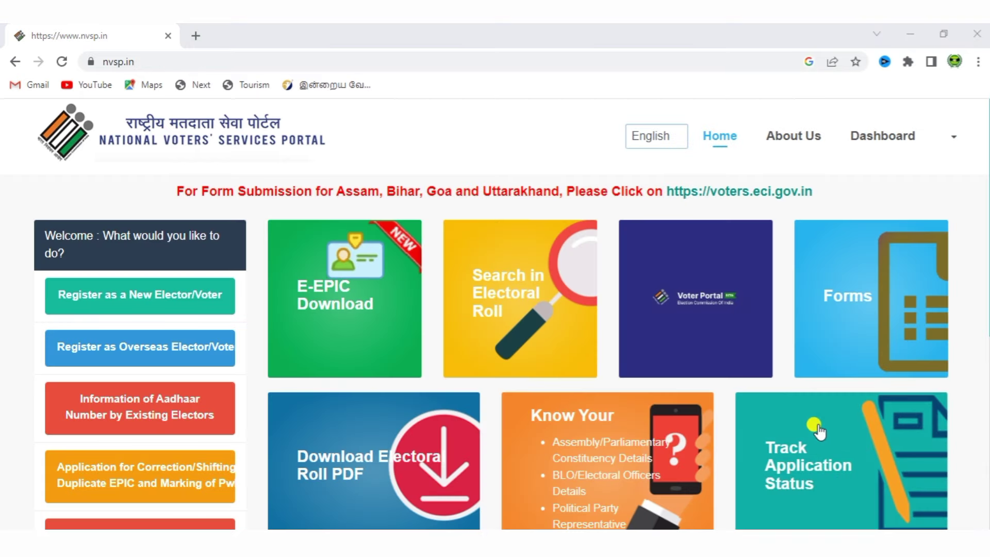
pyautogui.scroll(-3, 972, 368)
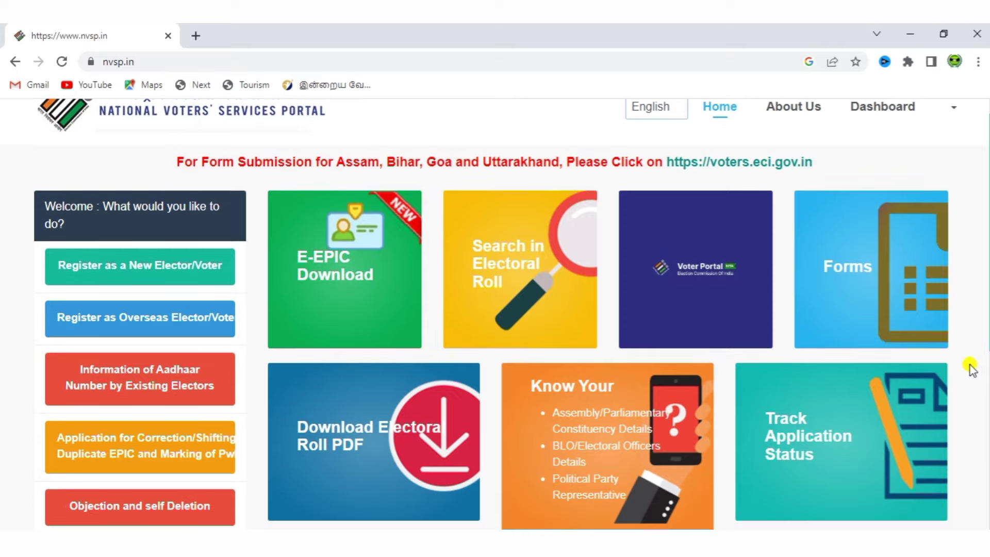
pyautogui.scroll(1, 971, 368)
pyautogui.scroll(2, 971, 368)
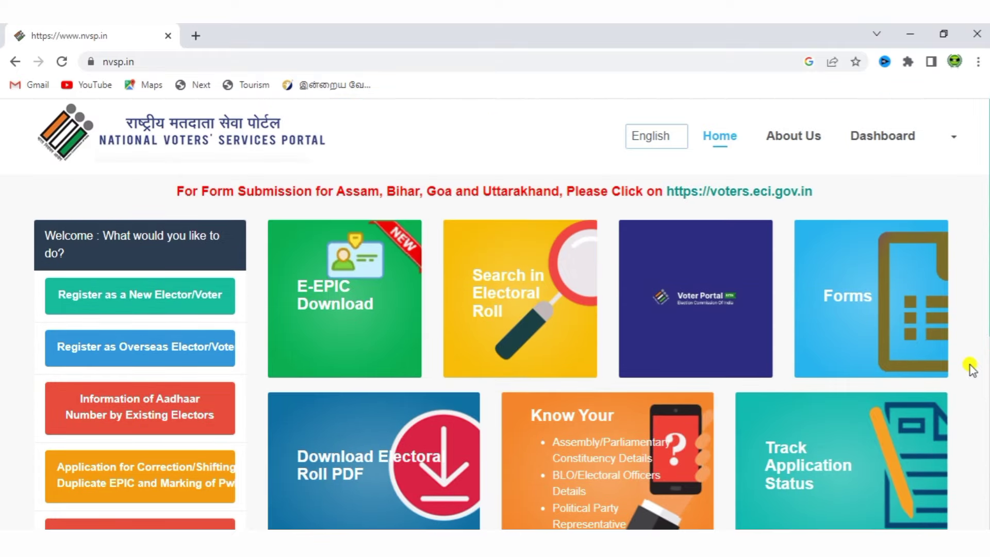
# Open E-EPIC Download, enter the EPIC number and choose Tamil Nadu as the state
pyautogui.click(356, 309)
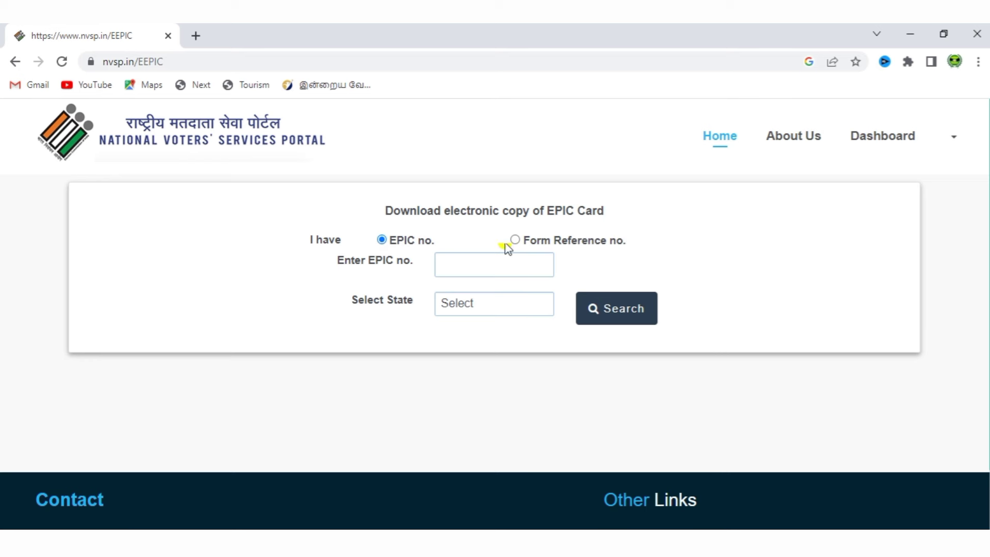
pyautogui.click(488, 264)
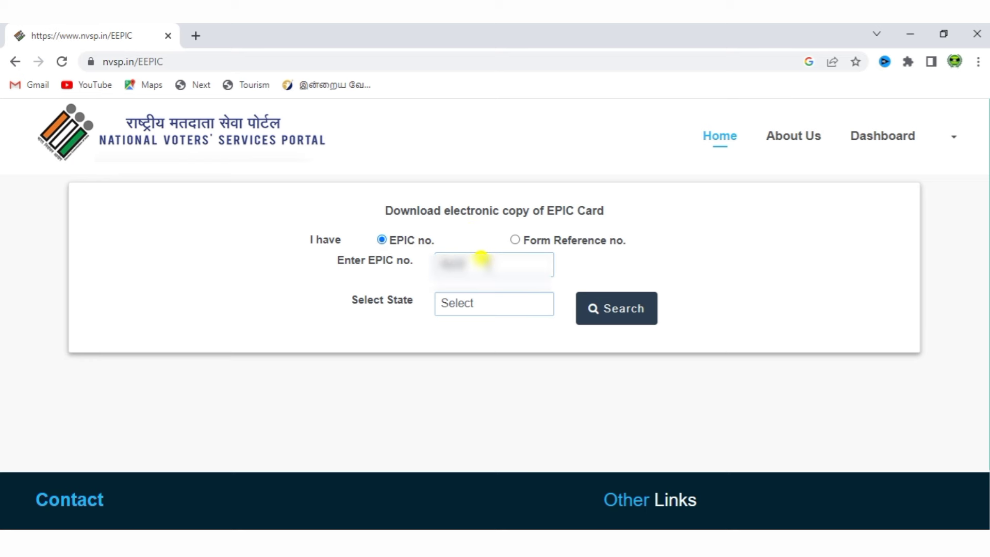
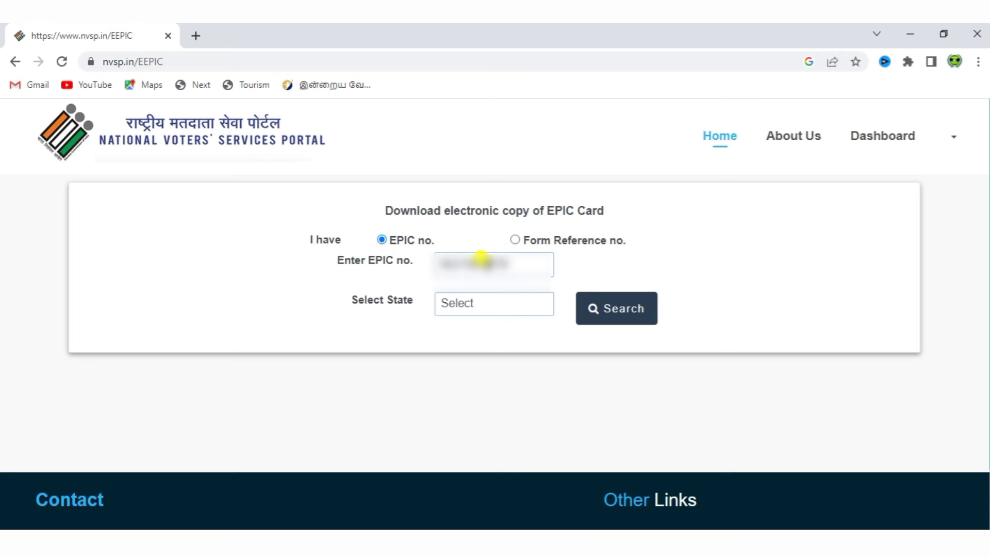
pyautogui.click(490, 303)
pyautogui.press('t')
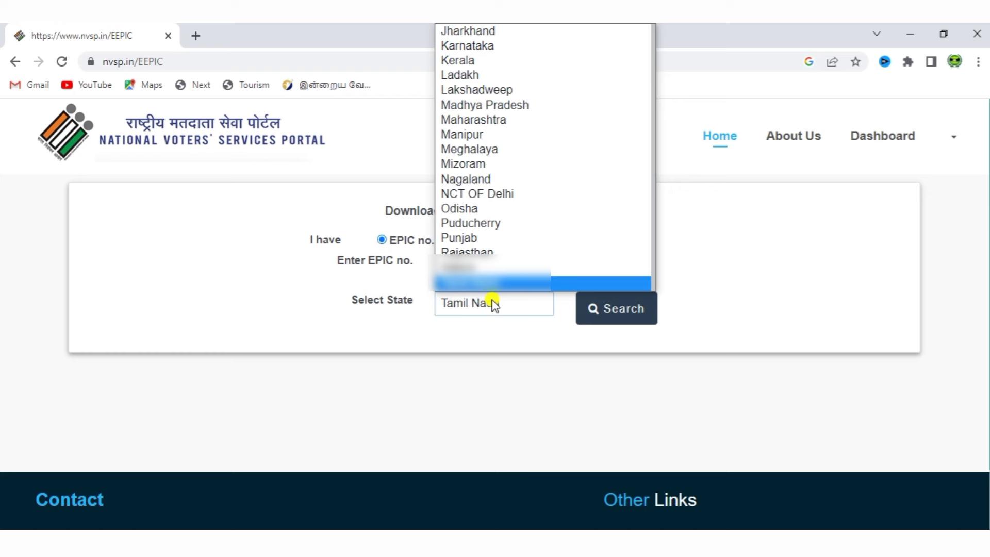
pyautogui.click(499, 282)
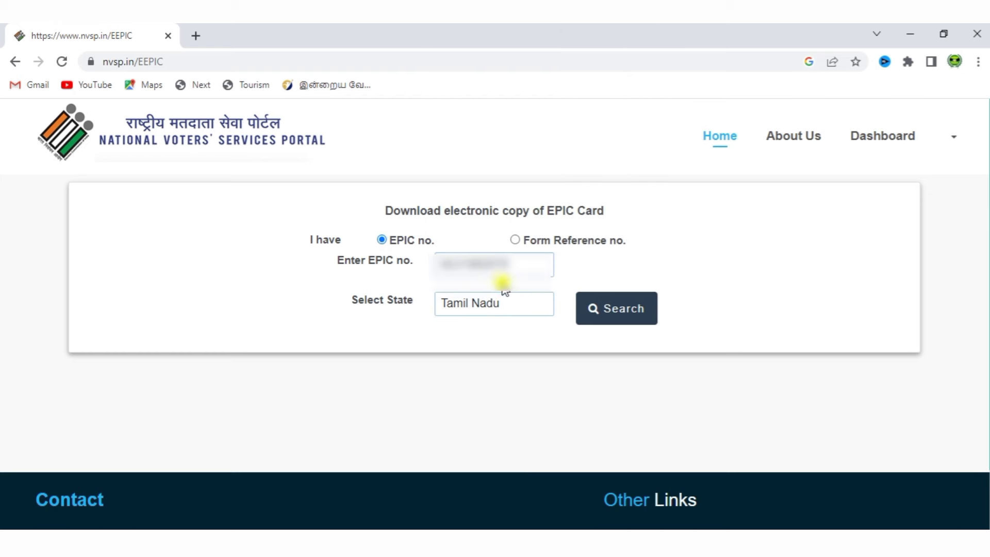
# Search for the voter record and highlight the last digits of the masked mobile number
pyautogui.click(608, 312)
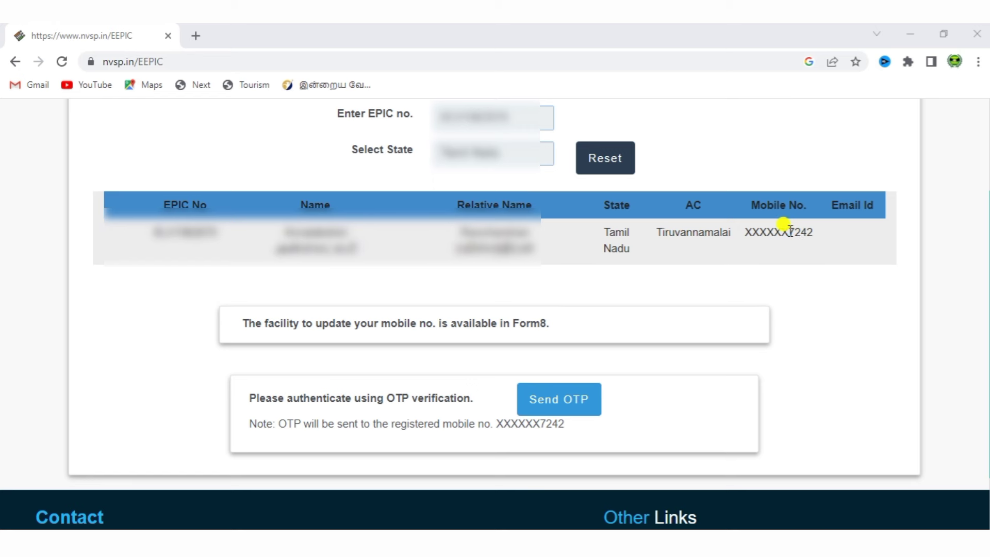
pyautogui.moveTo(789, 231); pyautogui.dragTo(820, 235)
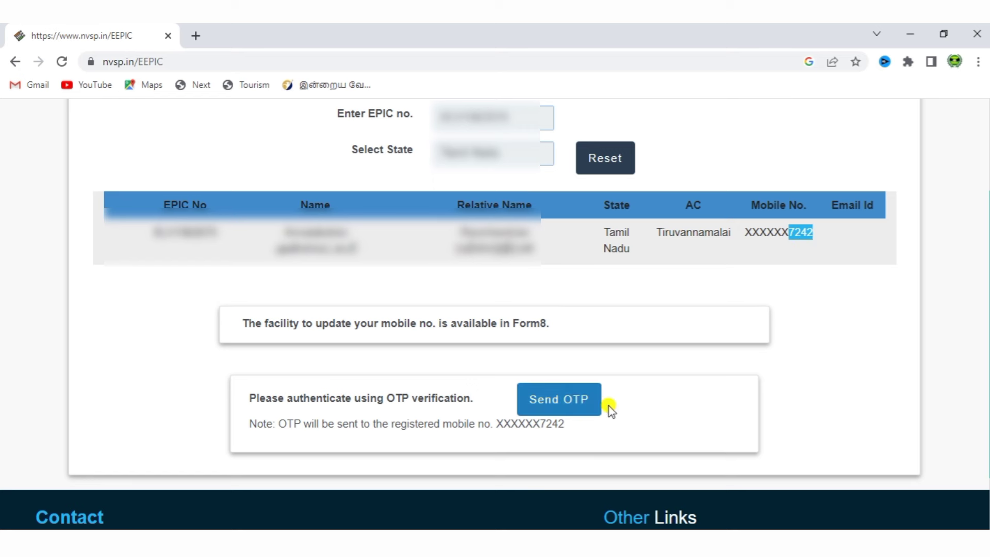
# Request an OTP to the registered mobile, enter the received code and verify it
pyautogui.click(564, 388)
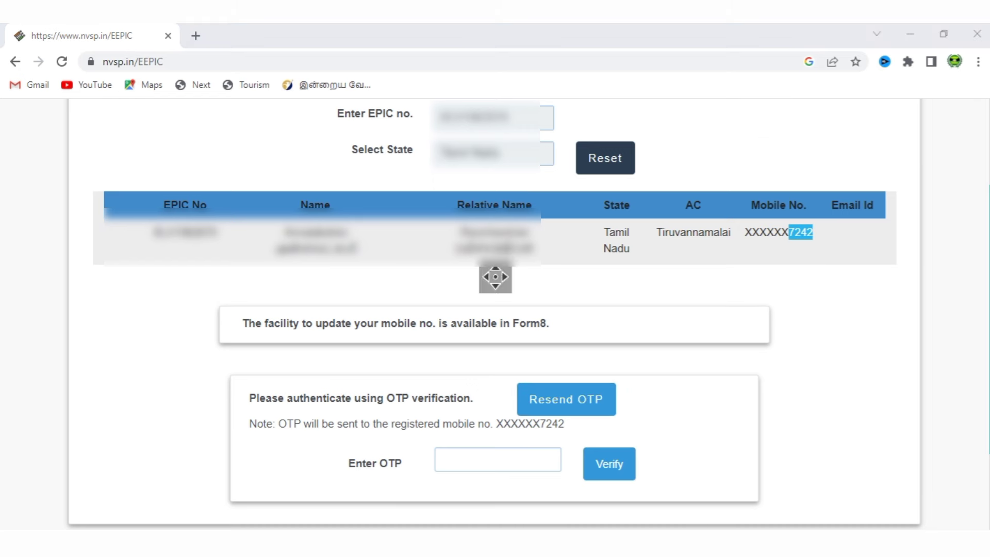
pyautogui.click(516, 453)
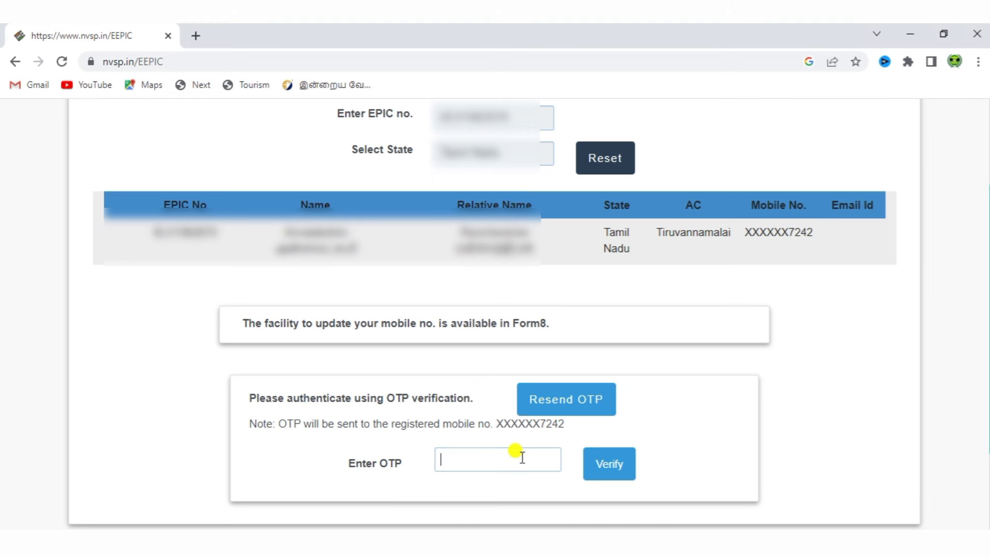
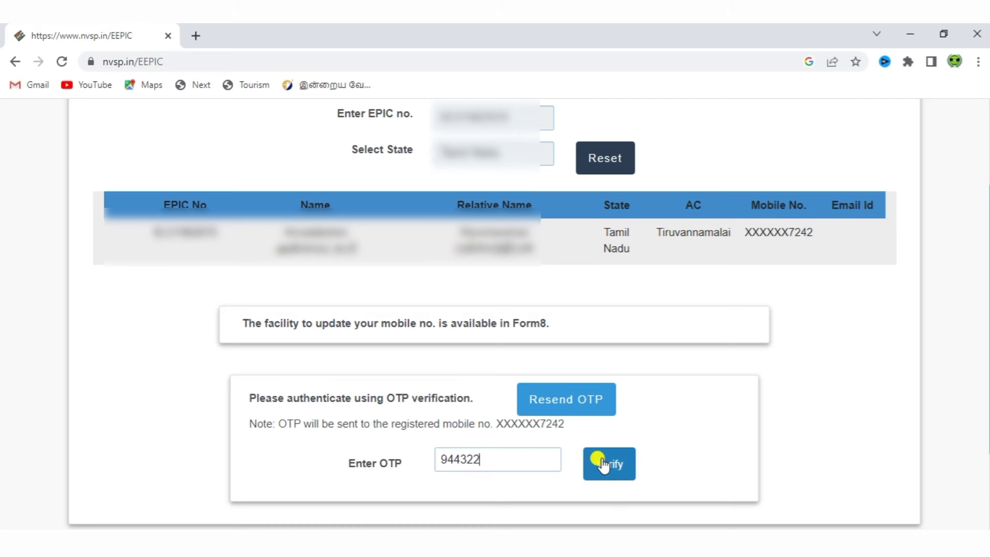
pyautogui.click(616, 468)
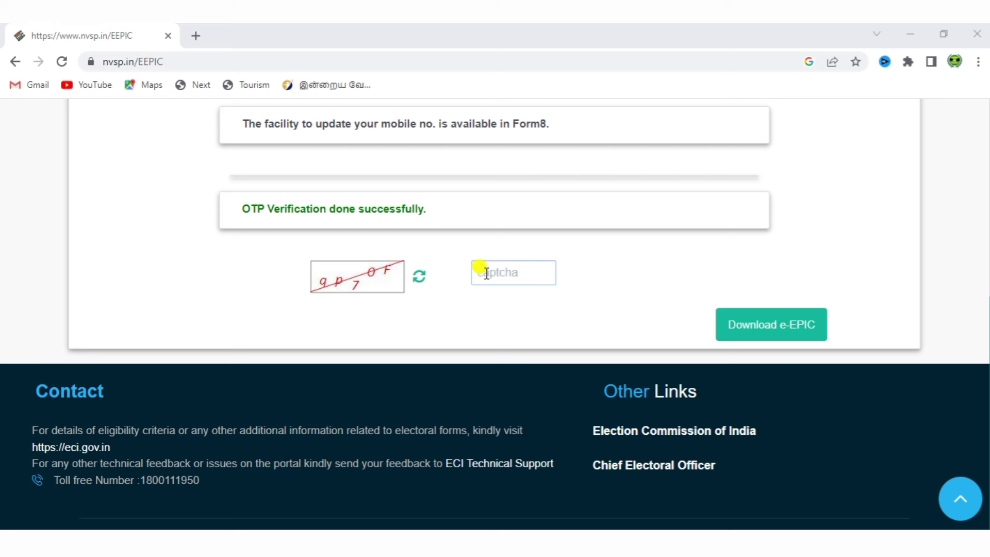
# Enter the displayed captcha characters and request the e-EPIC download
pyautogui.click(485, 272)
pyautogui.write('9p')
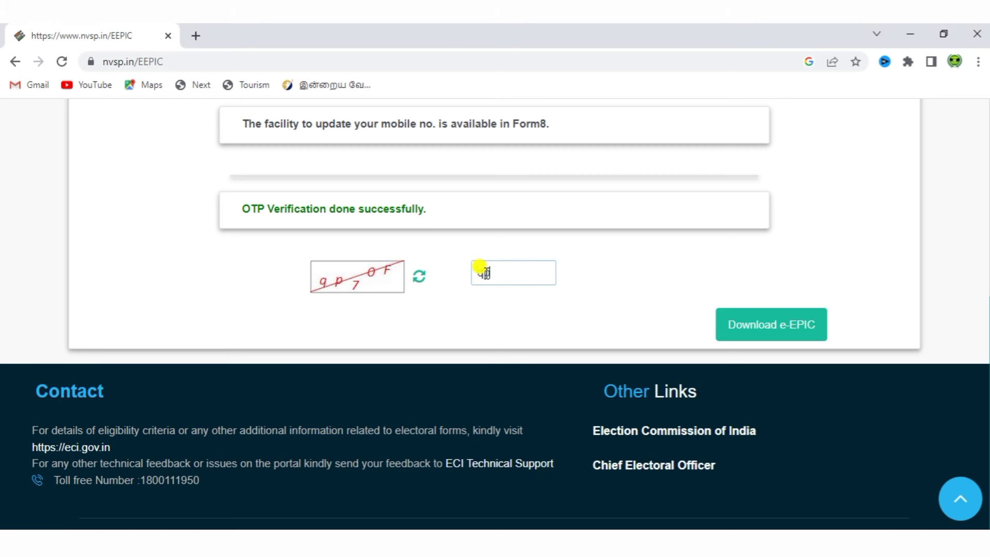
pyautogui.write('70F')
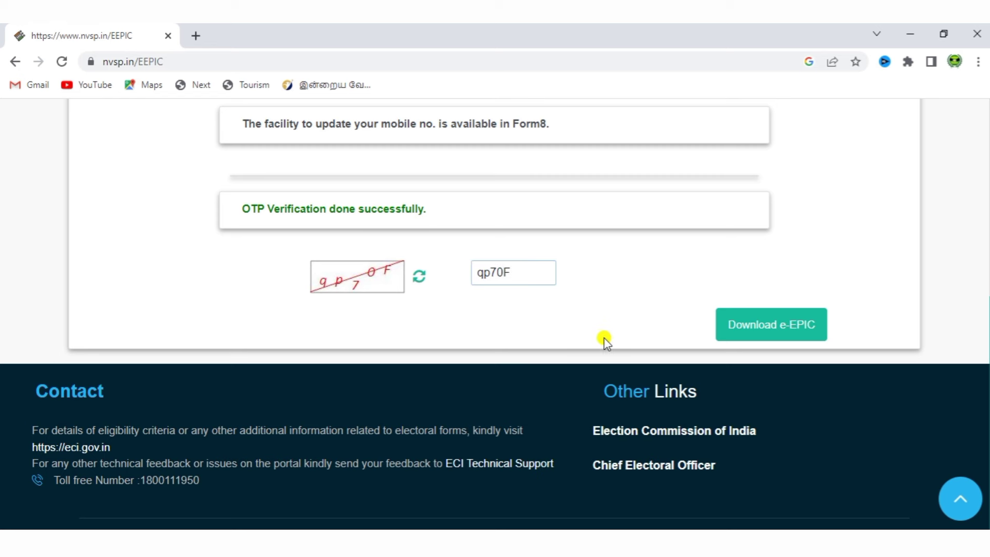
pyautogui.click(763, 325)
# Download the e-EPIC again and open the downloaded PDF in a new tab
pyautogui.click(767, 323)
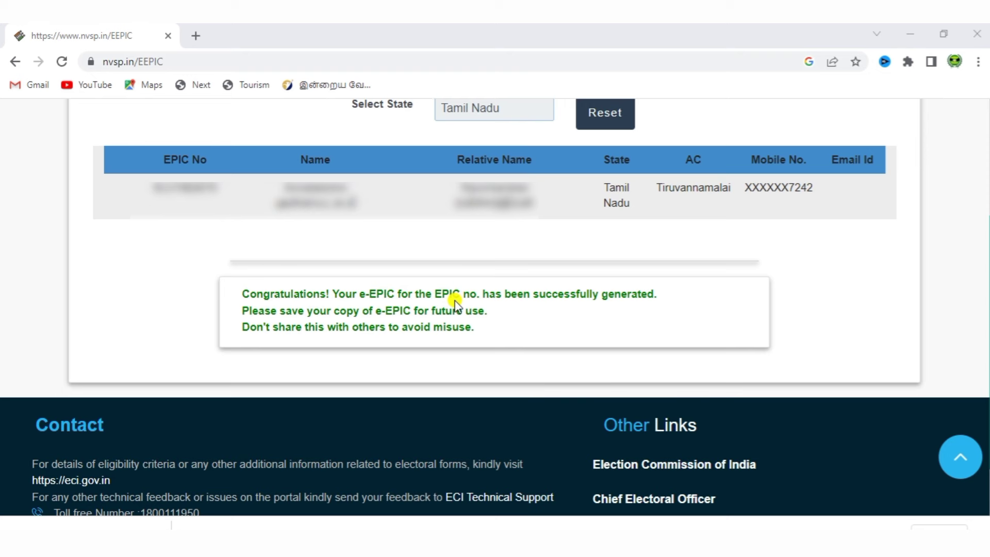
pyautogui.moveTo(329, 464); pyautogui.dragTo(108, 529)
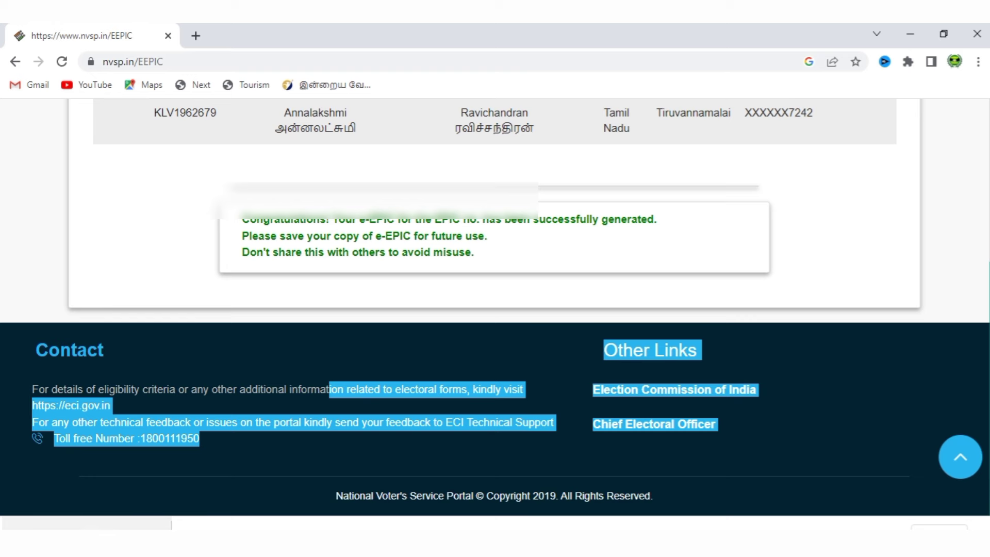
pyautogui.click(107, 525)
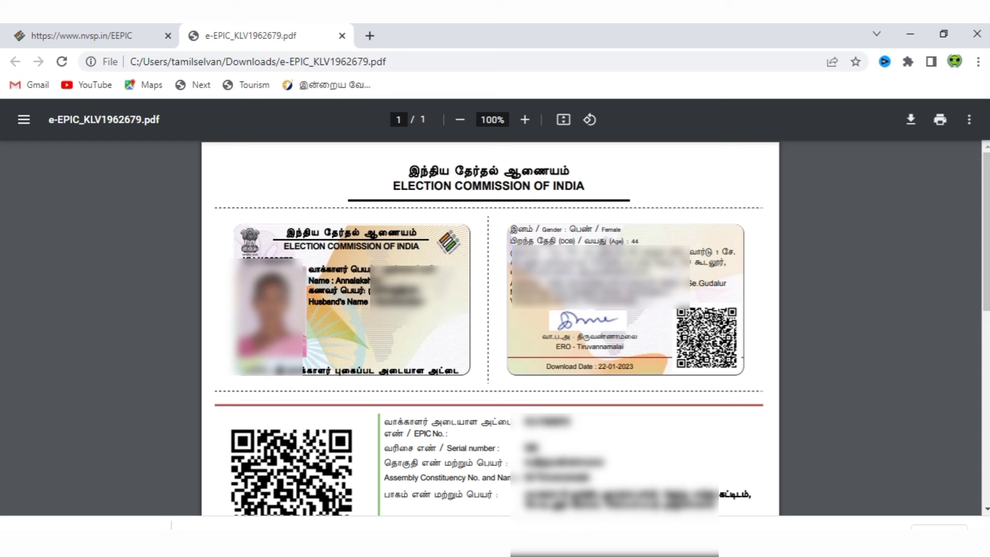
pyautogui.click(948, 514)
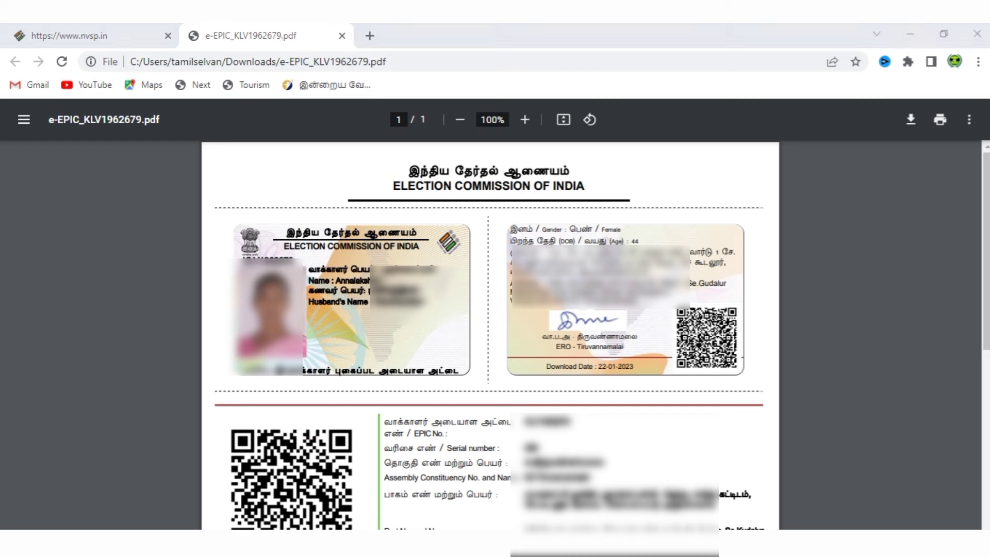
# Return to the nvsp.in tab and start an Application for Correction/Shifting from the left menu
pyautogui.click(137, 37)
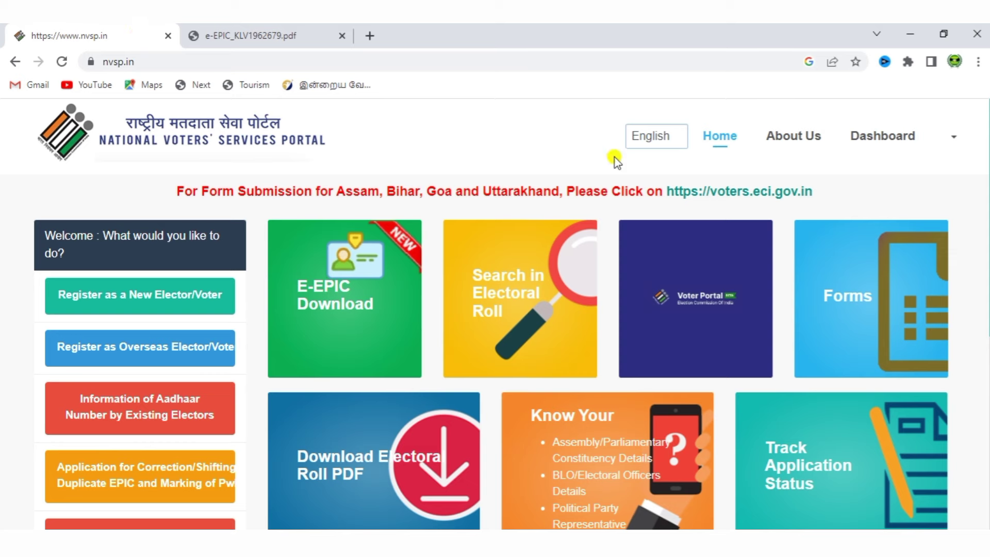
pyautogui.scroll(-1, 970, 202)
pyautogui.scroll(-2, 970, 202)
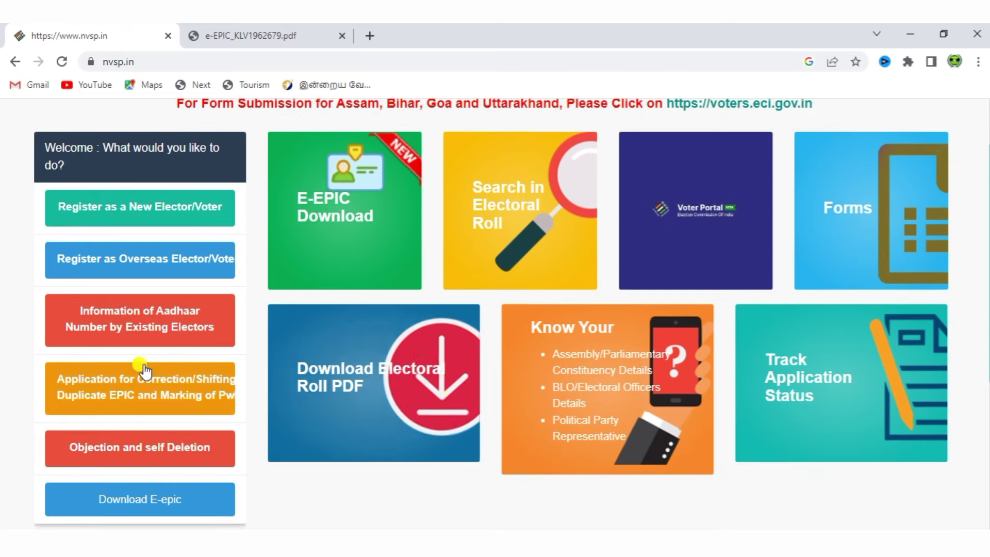
pyautogui.click(174, 388)
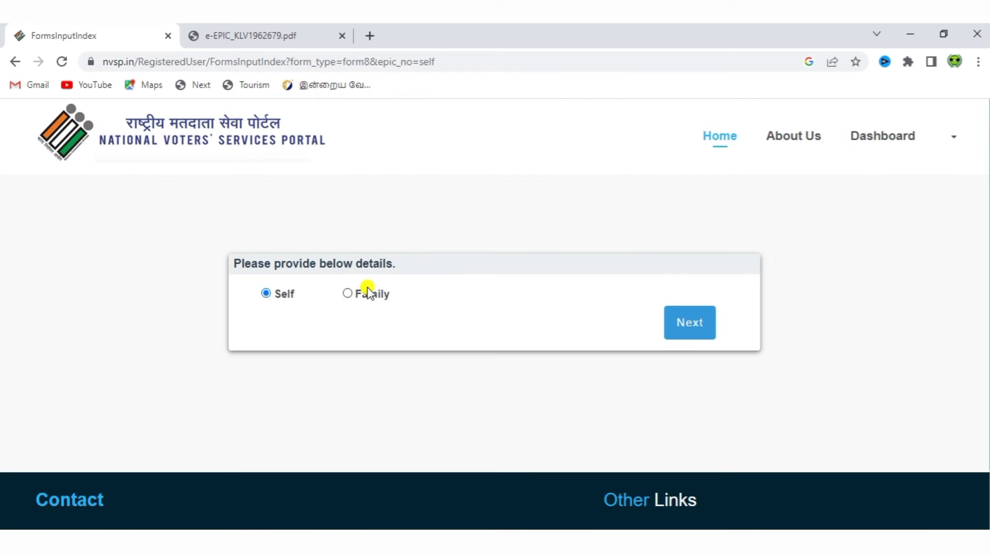
# Continue as Self to Form 8 and select 'Correction of Entries in Existing Electoral Roll'
pyautogui.click(708, 335)
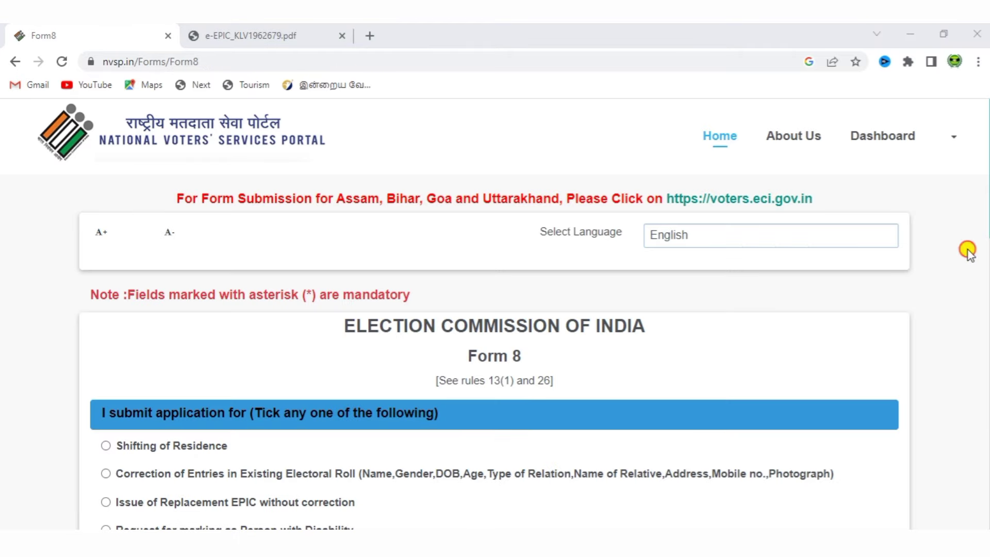
pyautogui.scroll(-1, 968, 253)
pyautogui.scroll(-3, 969, 253)
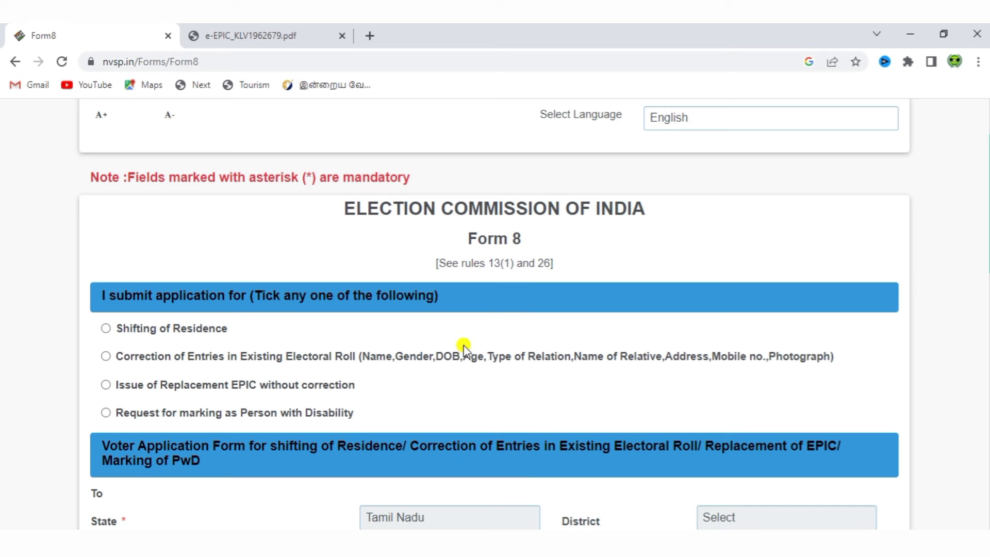
pyautogui.click(641, 358)
pyautogui.click(106, 356)
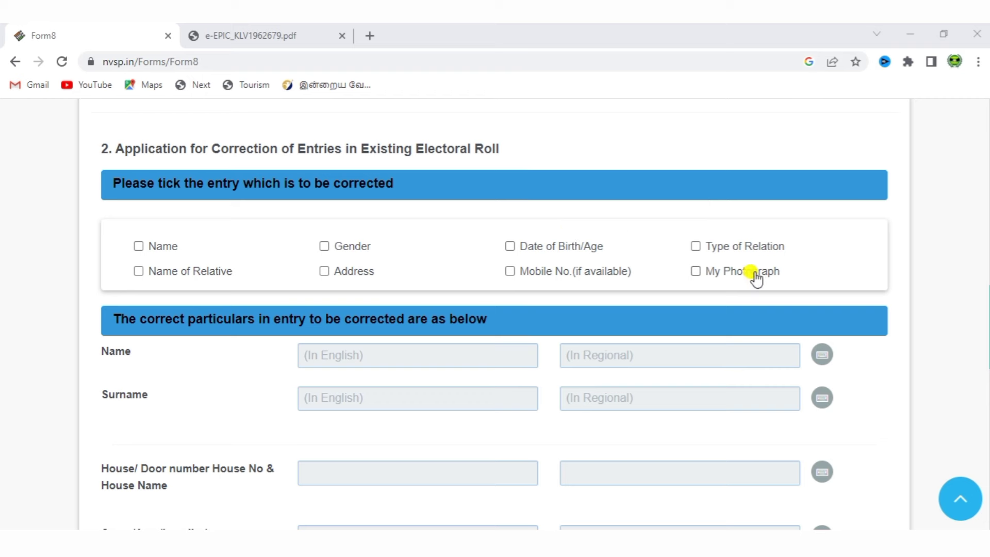
# Tick 'Mobile No. (if available)' as the entry to correct and review the form down to the Declaration section
pyautogui.click(509, 272)
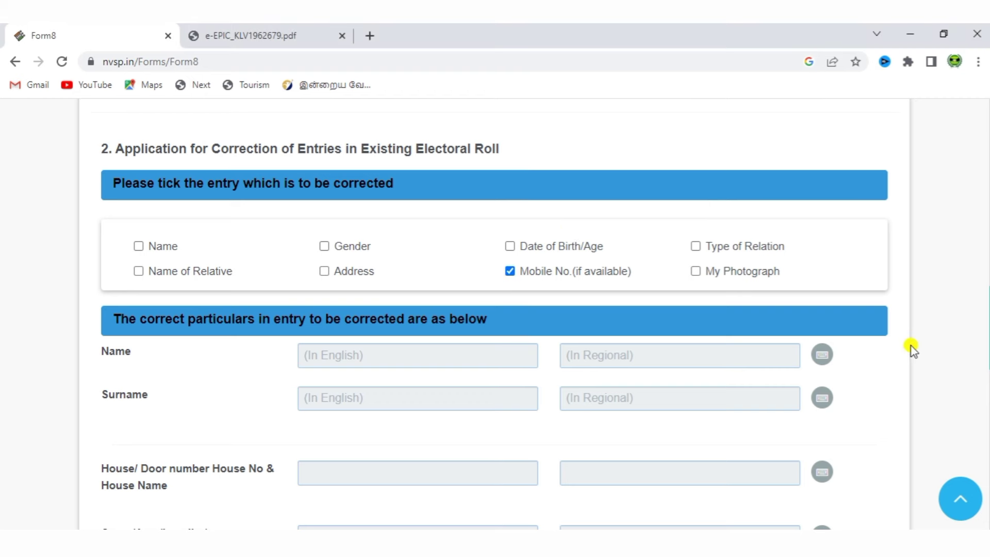
pyautogui.scroll(-5, 912, 346)
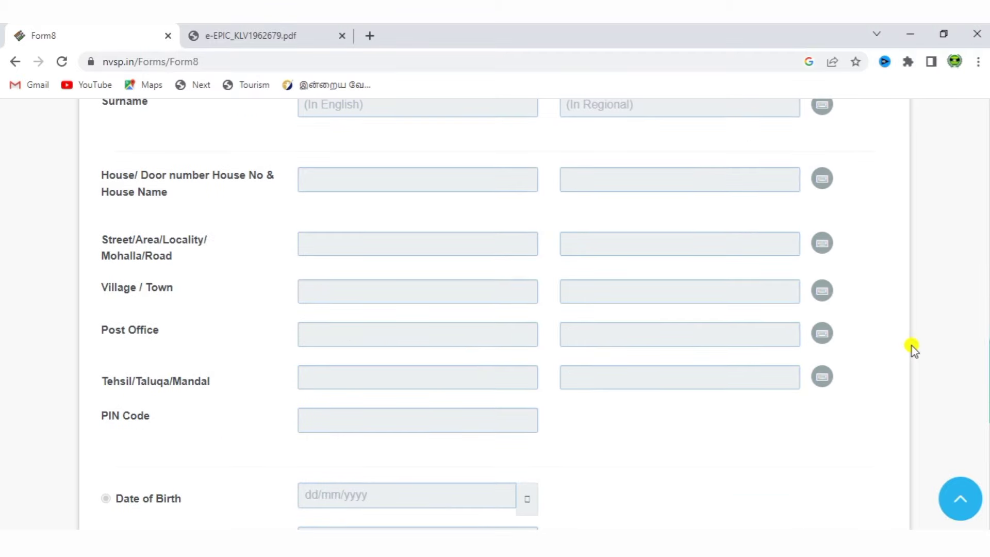
pyautogui.scroll(-6, 912, 350)
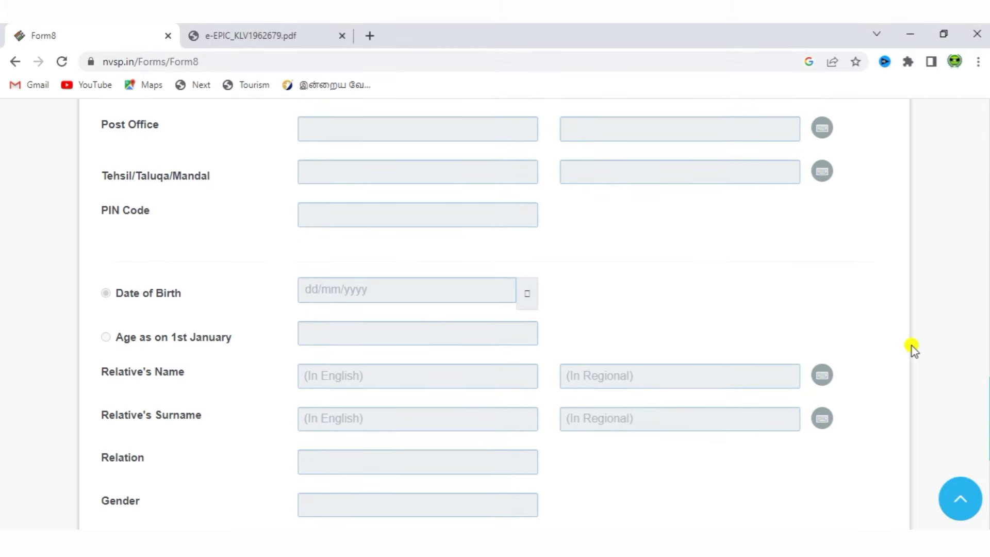
pyautogui.scroll(-4, 913, 350)
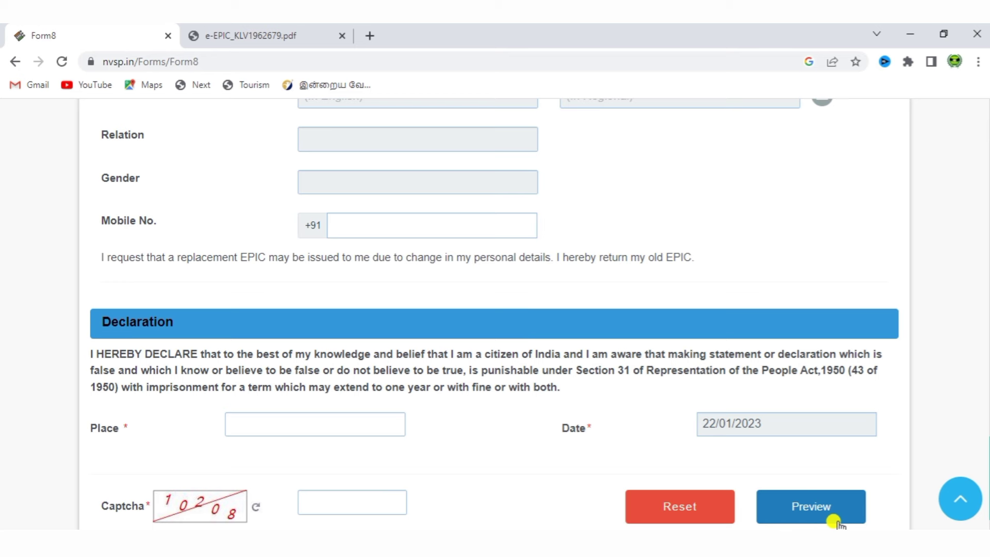
pyautogui.scroll(5, 834, 521)
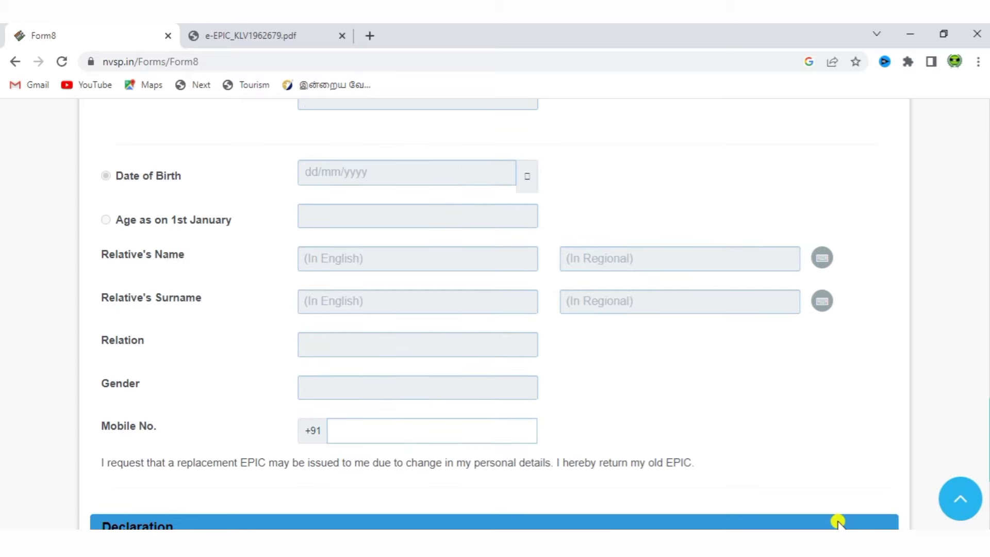
pyautogui.scroll(1, 838, 521)
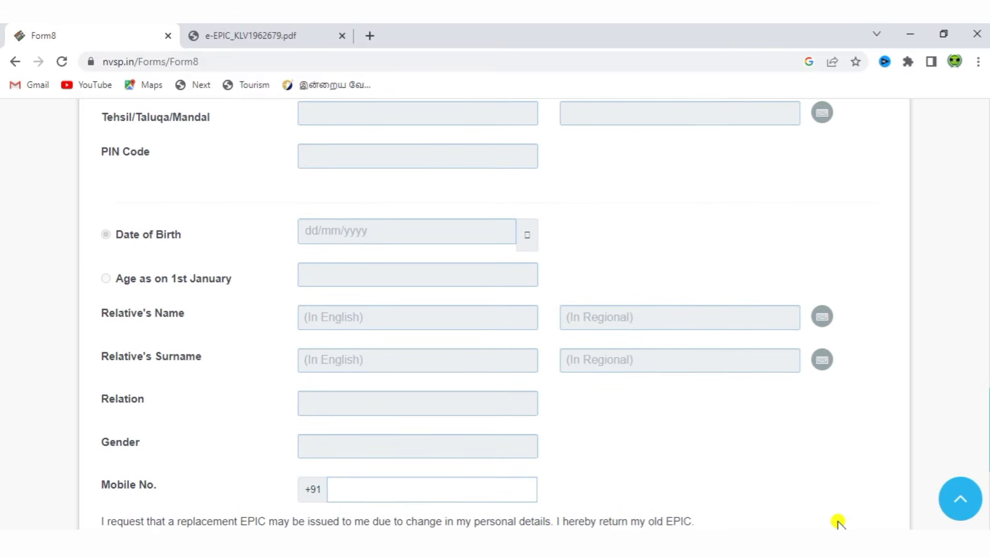
pyautogui.scroll(8, 837, 522)
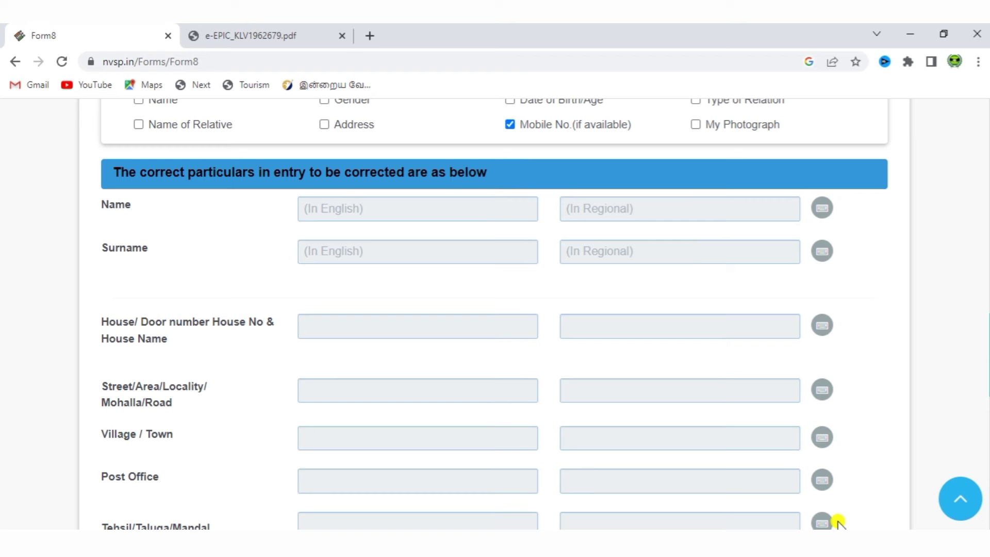
pyautogui.scroll(-8, 838, 522)
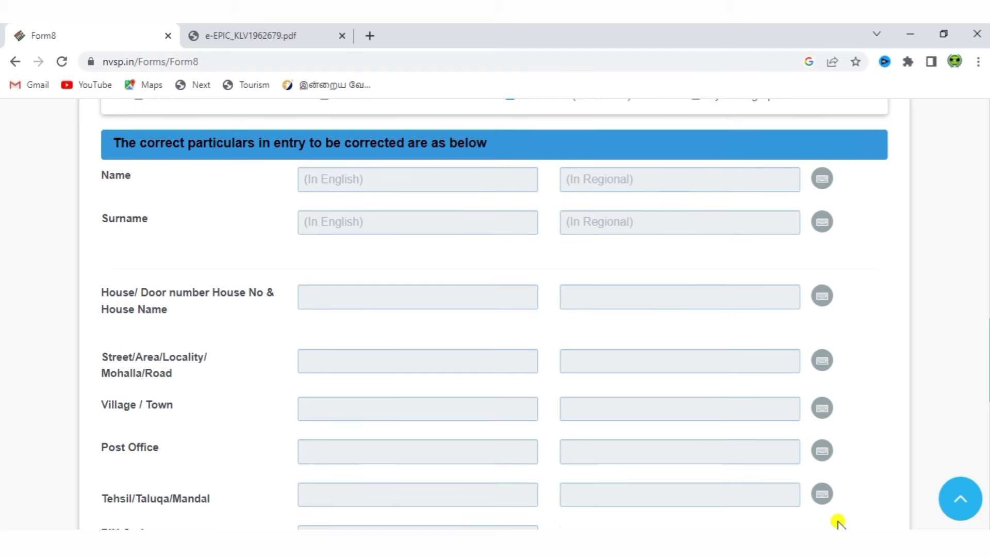
pyautogui.scroll(-2, 838, 522)
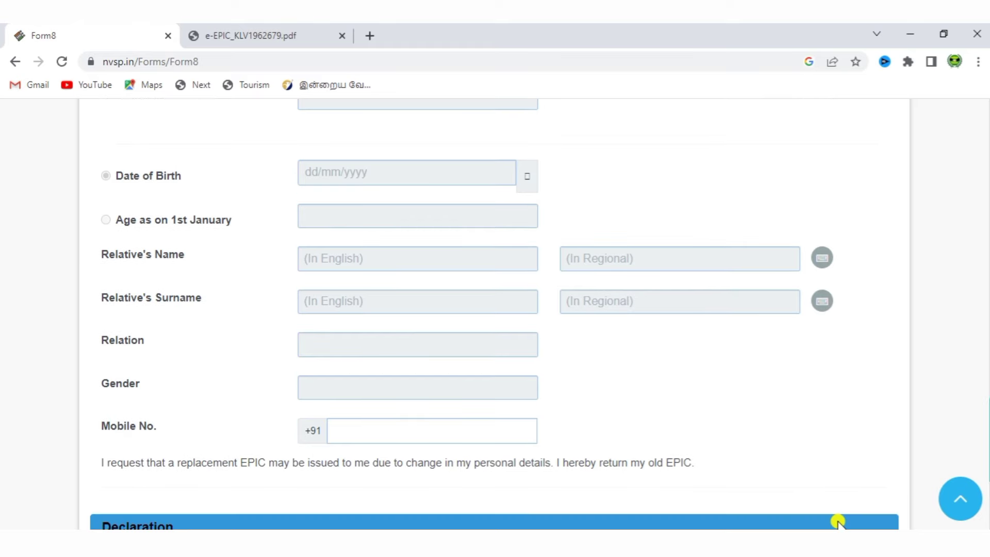
pyautogui.scroll(-6, 837, 522)
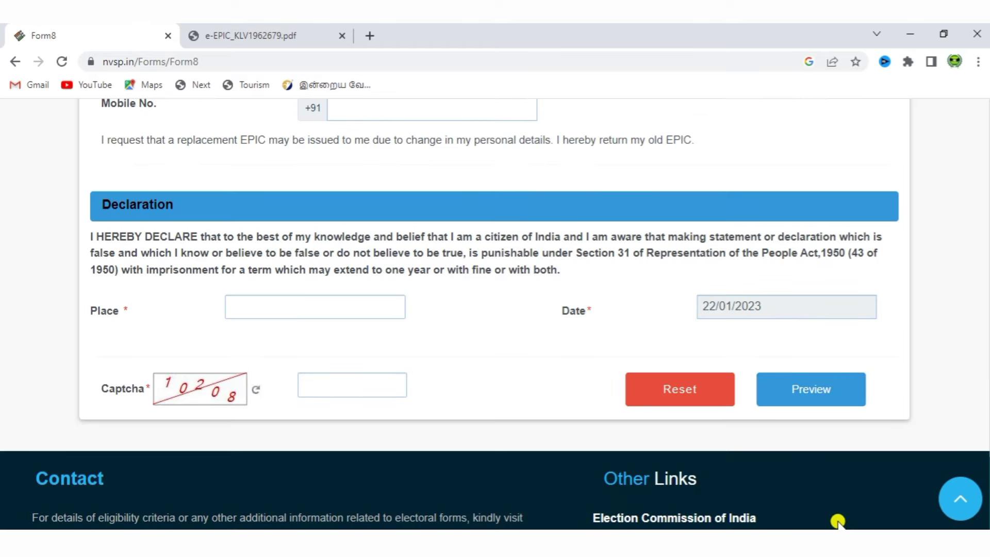